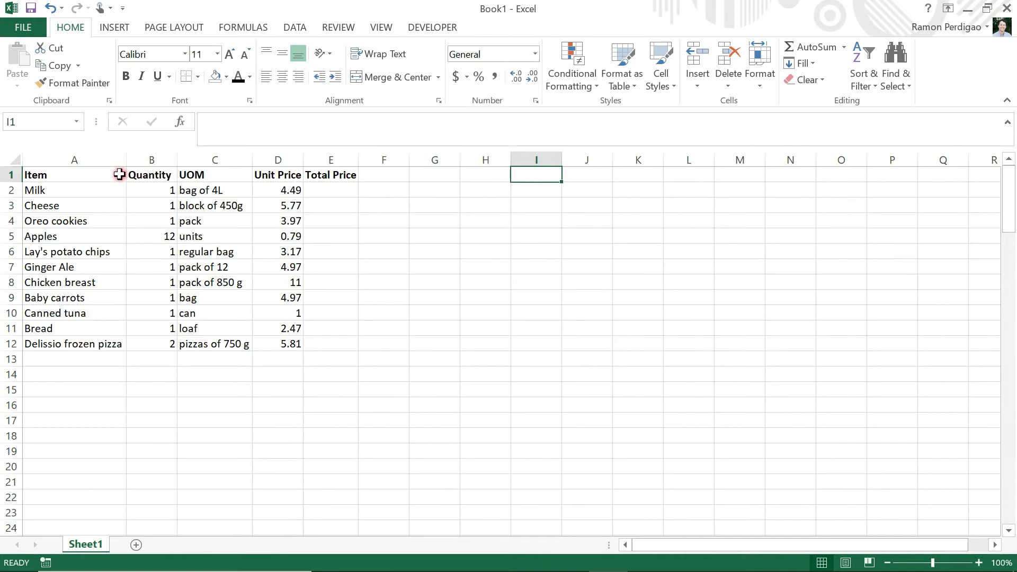
# Narrow column A, and auto-fit its width to the longest item name again.
pyautogui.moveTo(125, 161); pyautogui.dragTo(70, 162)
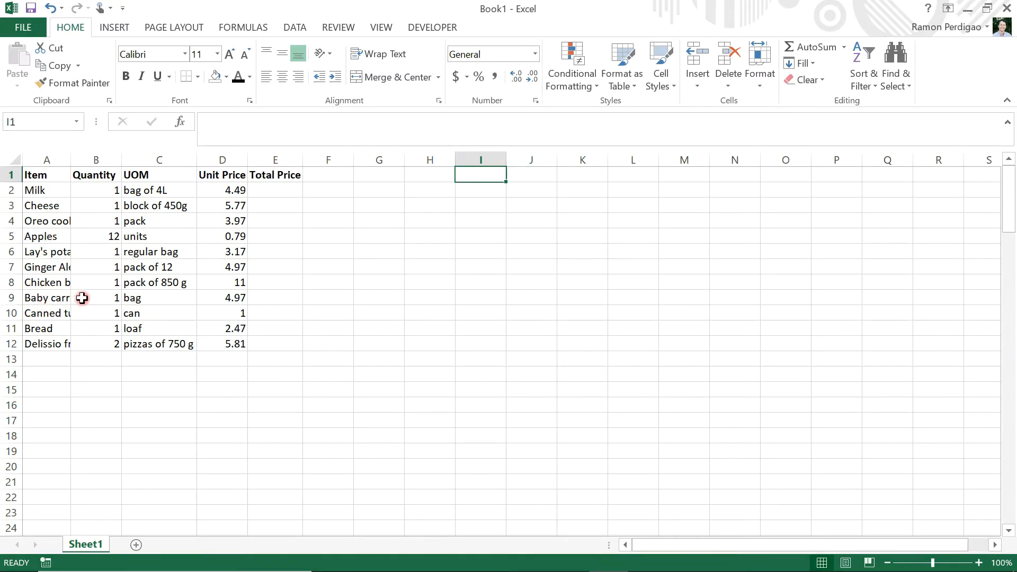
pyautogui.click(62, 157)
pyautogui.doubleClick(70, 161)
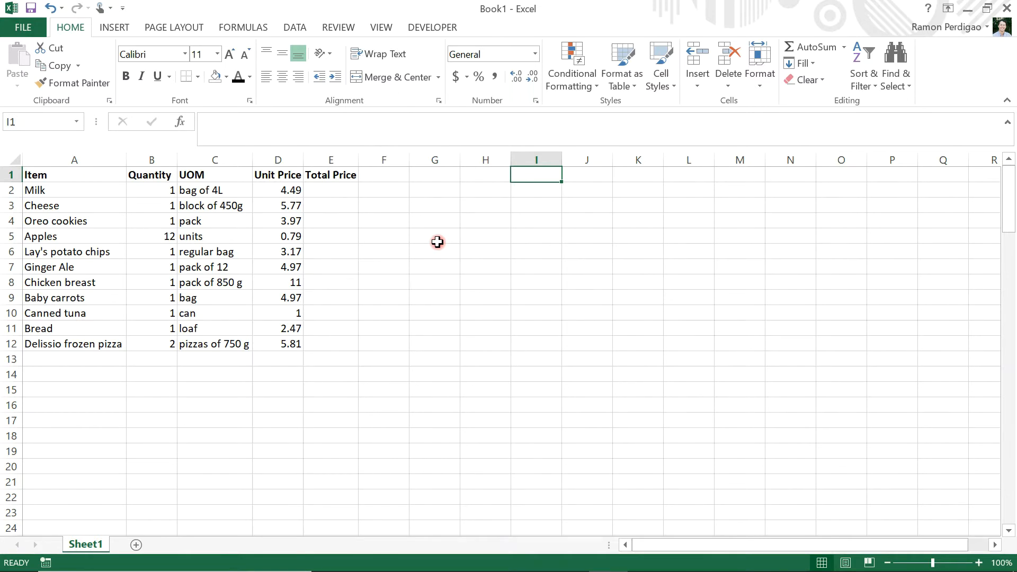
# Calculate the total price of Milk in cell E2 with the formula =B2*D2.
pyautogui.click(330, 190)
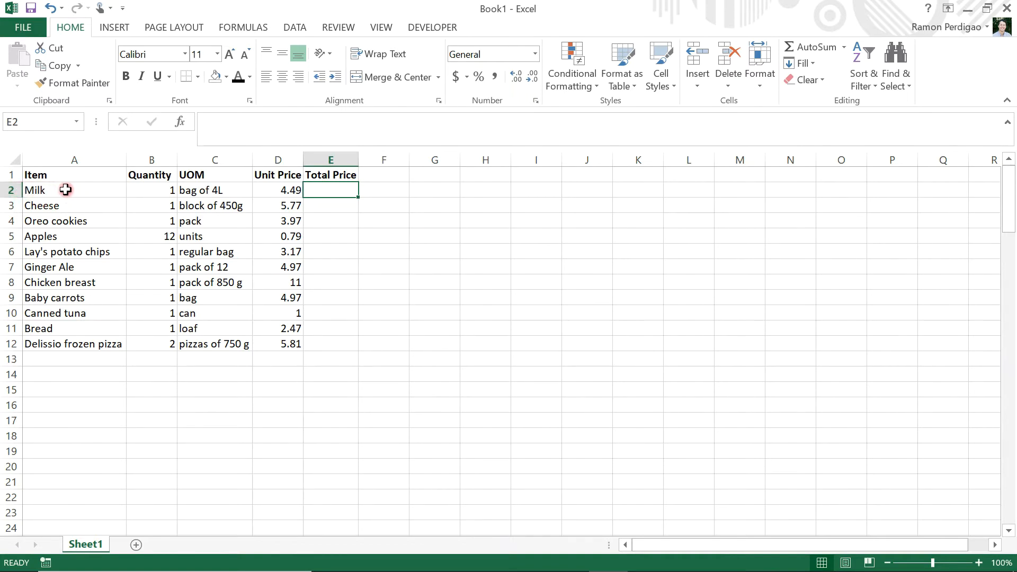
pyautogui.click(337, 190)
pyautogui.write('=')
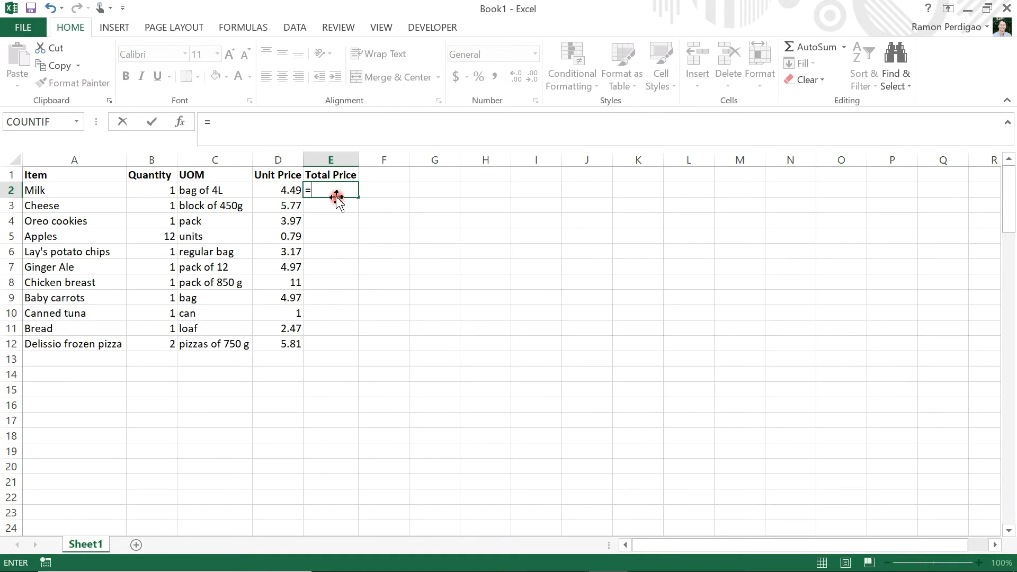
pyautogui.click(149, 190)
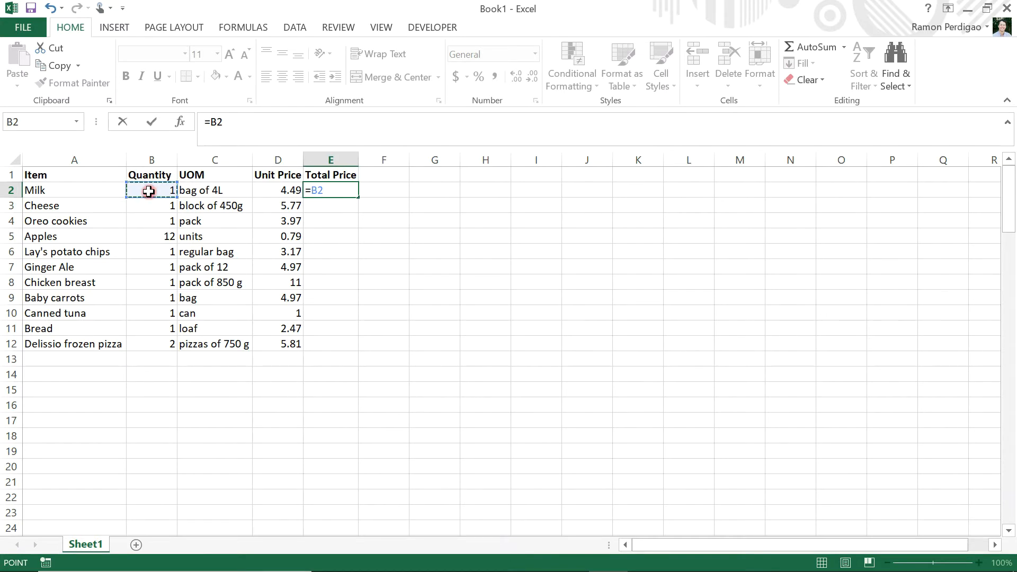
pyautogui.write('*')
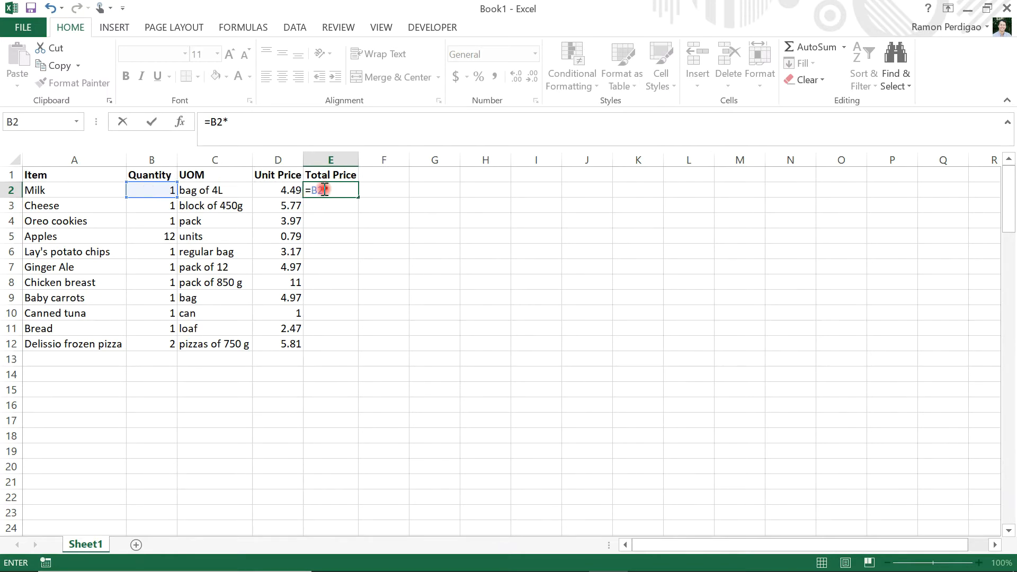
pyautogui.click(282, 188)
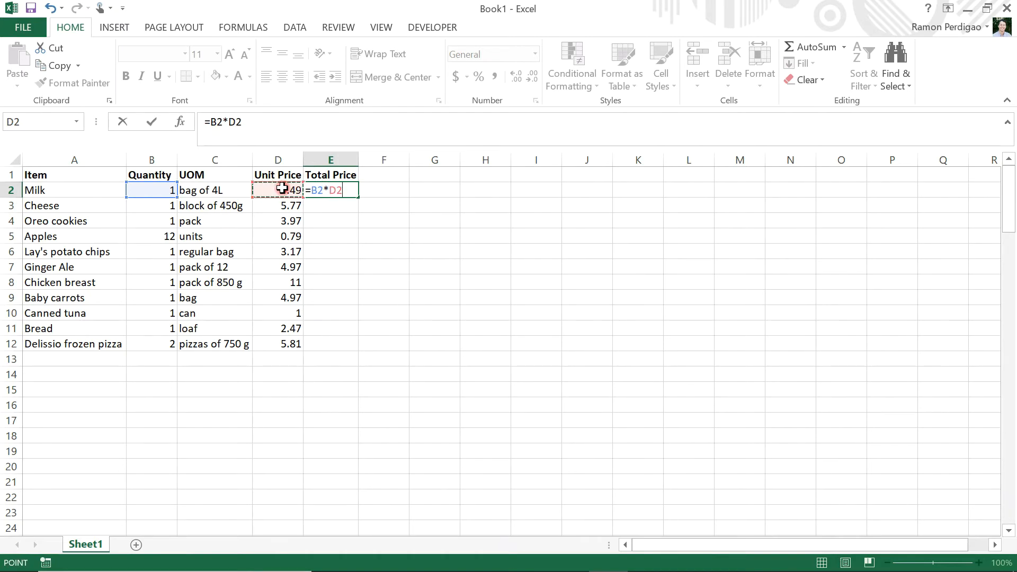
pyautogui.press('Return')
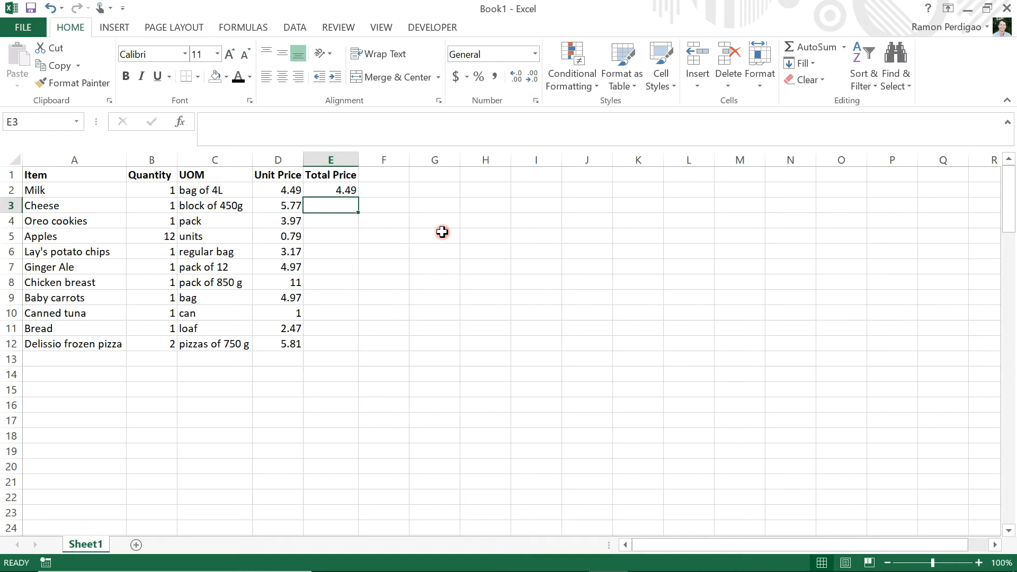
# Calculate the total price of Cheese in cell E3 with the formula =B3*D3.
pyautogui.write('=')
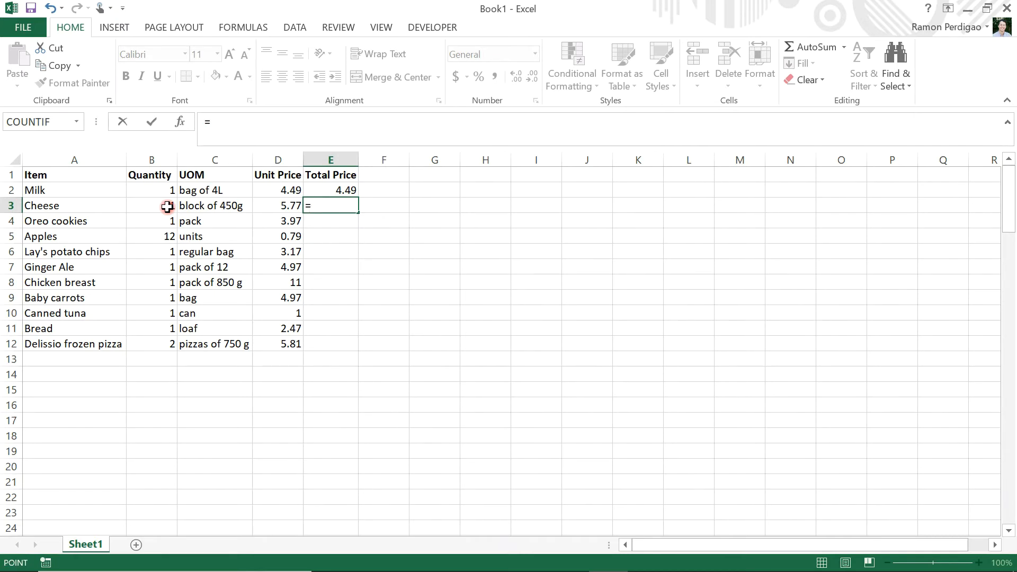
pyautogui.click(168, 207)
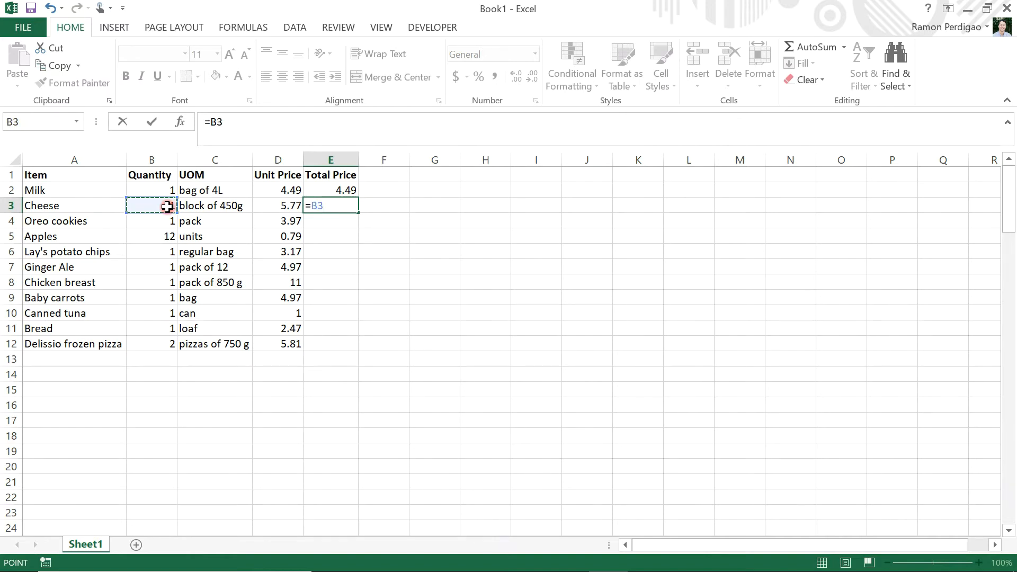
pyautogui.write('*')
pyautogui.click(287, 207)
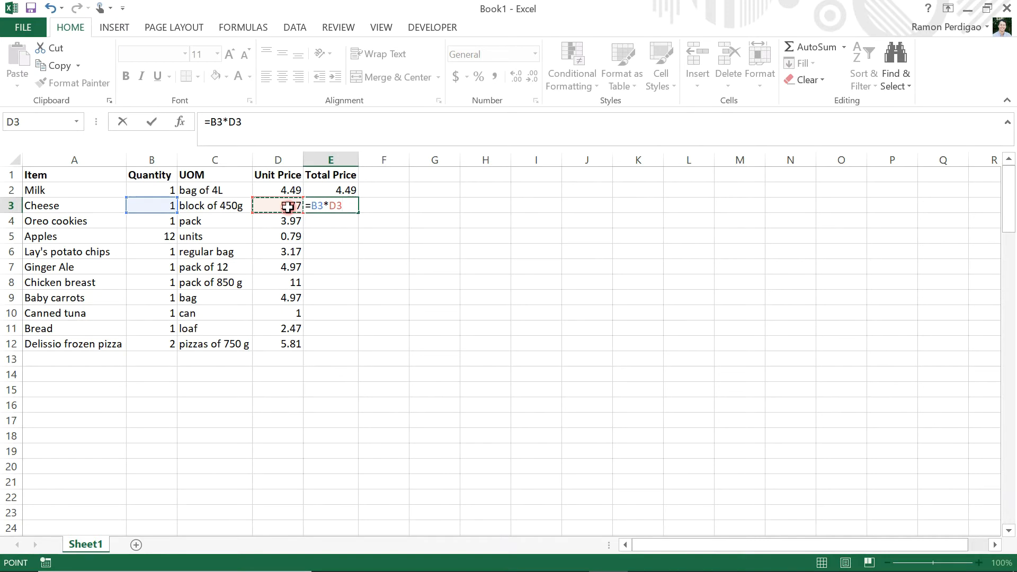
pyautogui.press('Return')
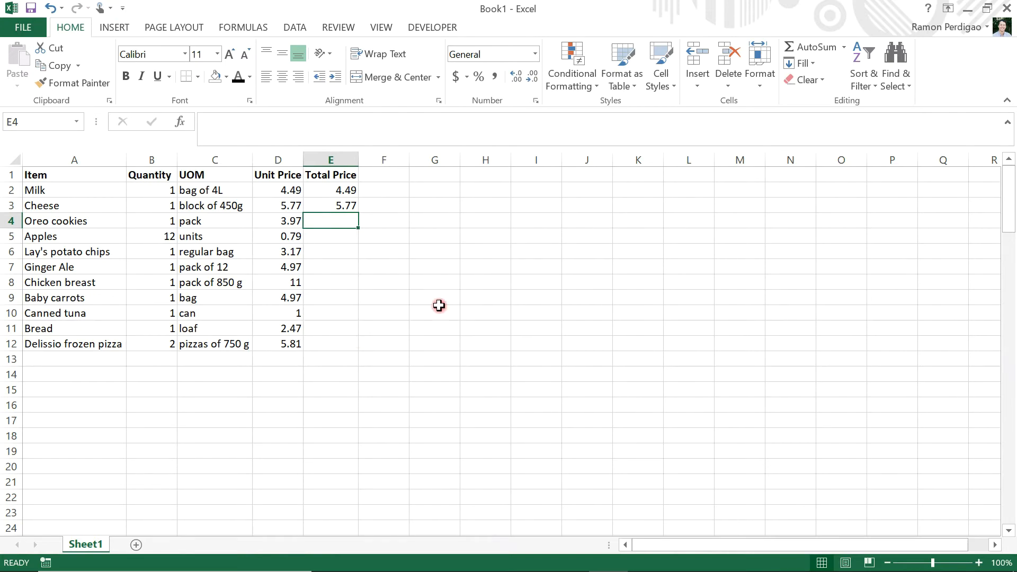
# Fill the Cheese total price formula from E3 down to E12 and check the copied formula for Apples.
pyautogui.click(342, 191)
pyautogui.click(345, 204)
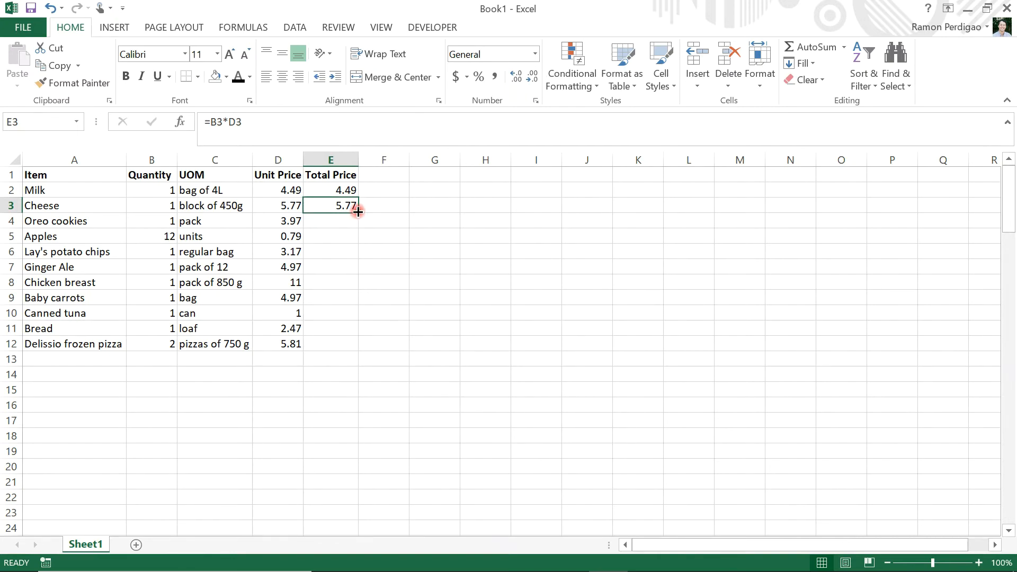
pyautogui.doubleClick(357, 211)
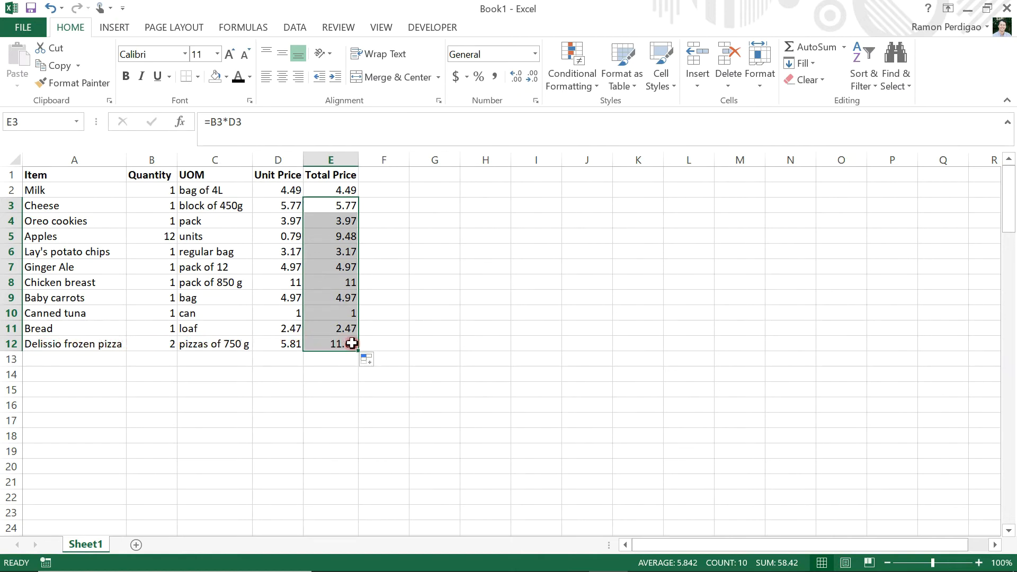
pyautogui.click(457, 343)
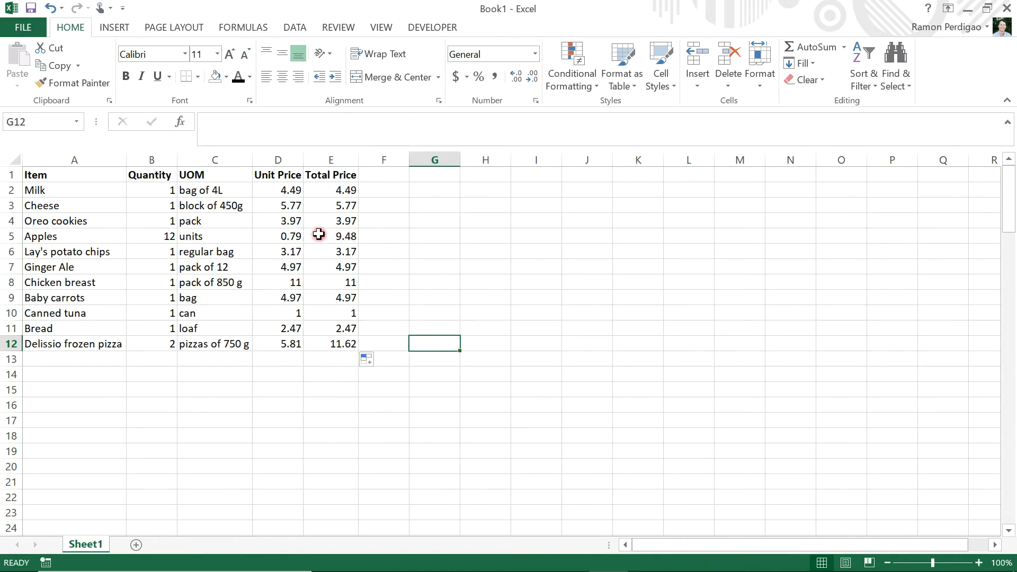
pyautogui.click(340, 234)
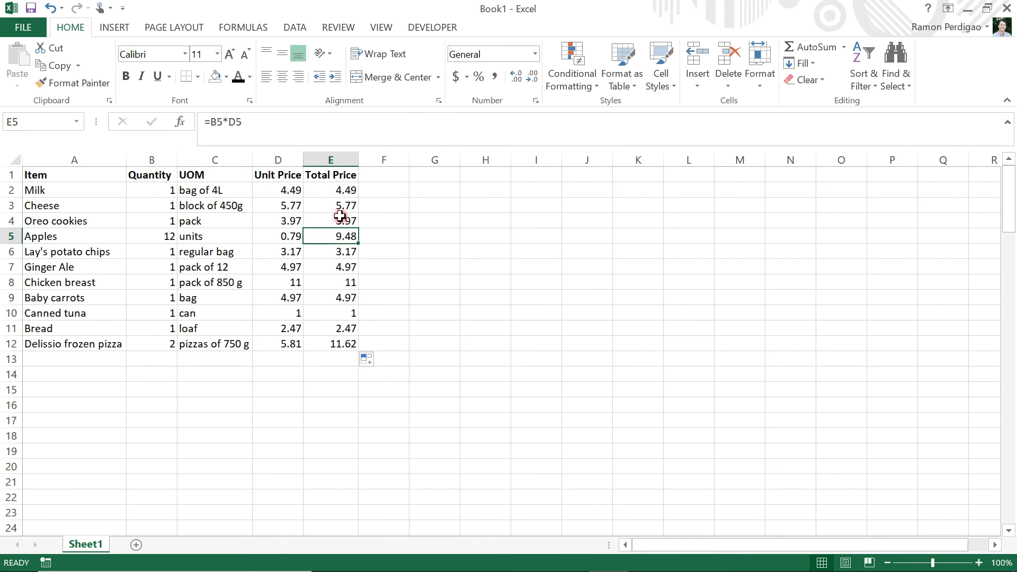
pyautogui.click(445, 342)
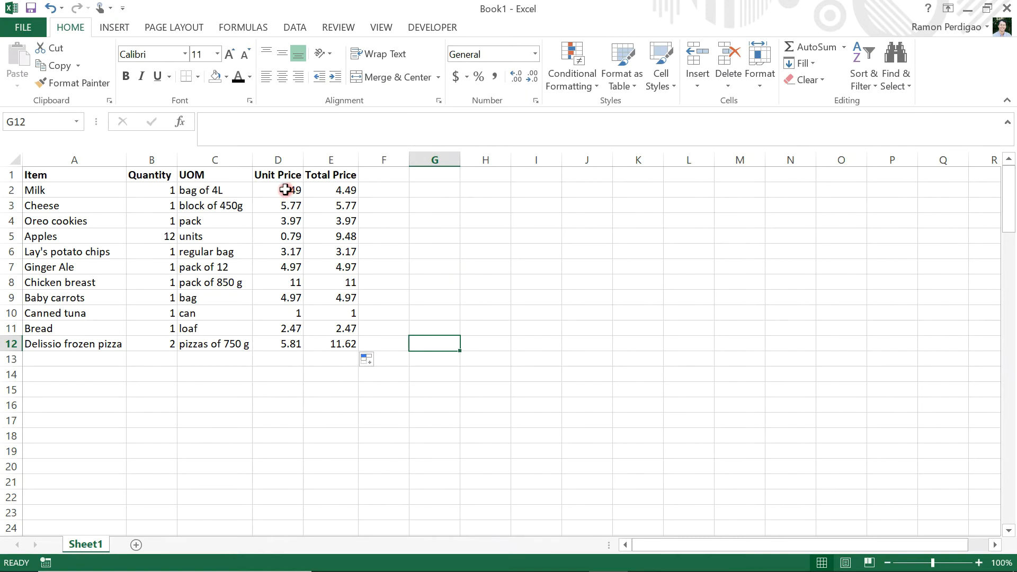
# Apply the Accounting number format with dollar signs to the unit and total prices in D2:E12.
pyautogui.moveTo(285, 189); pyautogui.dragTo(349, 338)
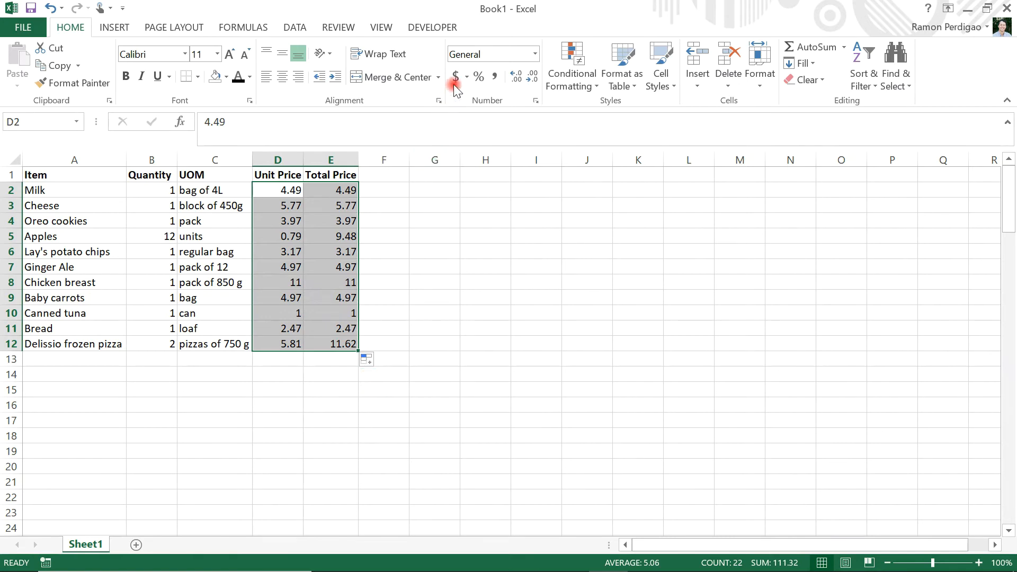
pyautogui.click(455, 75)
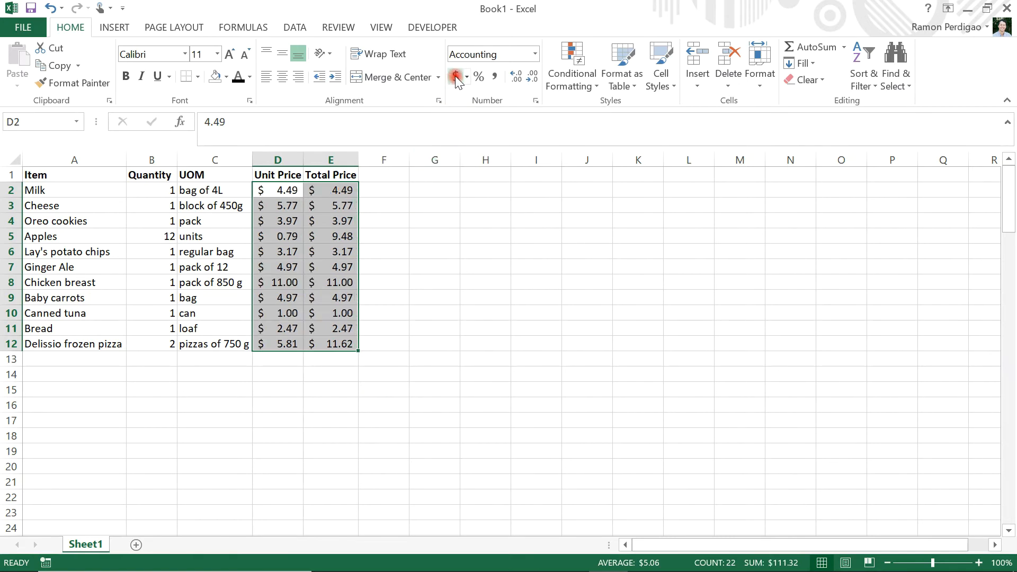
pyautogui.click(422, 177)
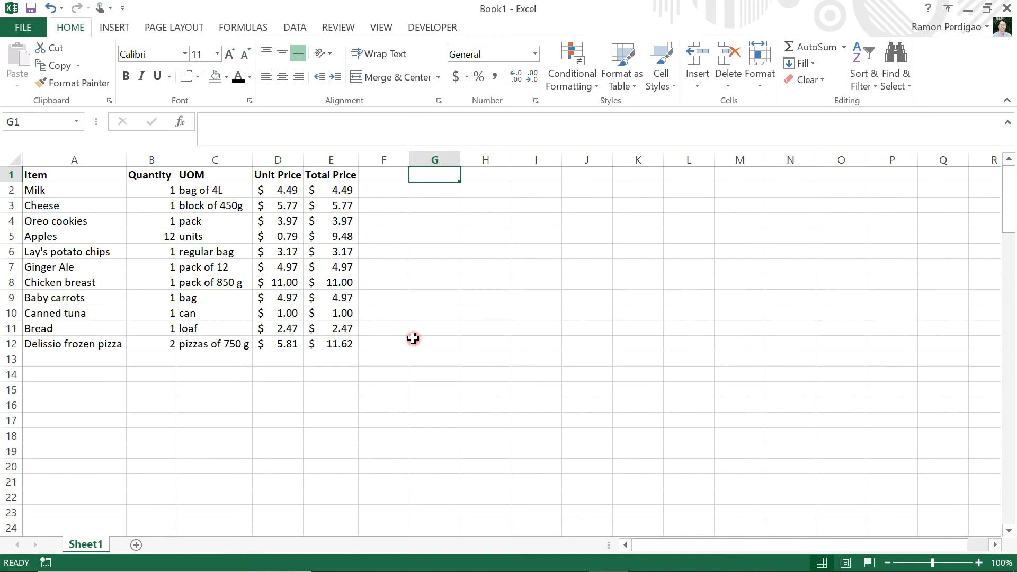
# Enter the label Total in cell A13 below the item list and make it bold.
pyautogui.click(341, 360)
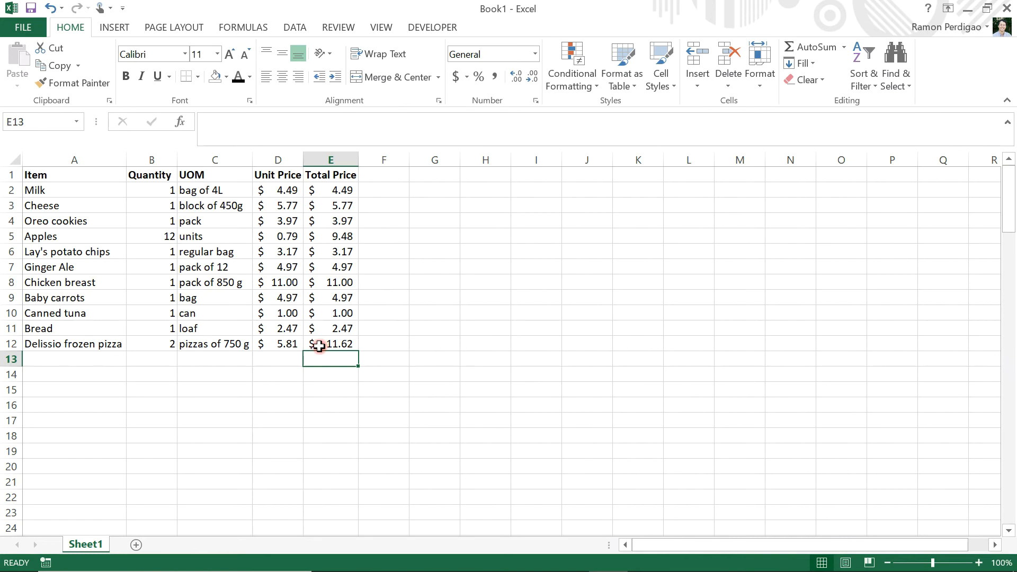
pyautogui.click(104, 357)
pyautogui.write('Total')
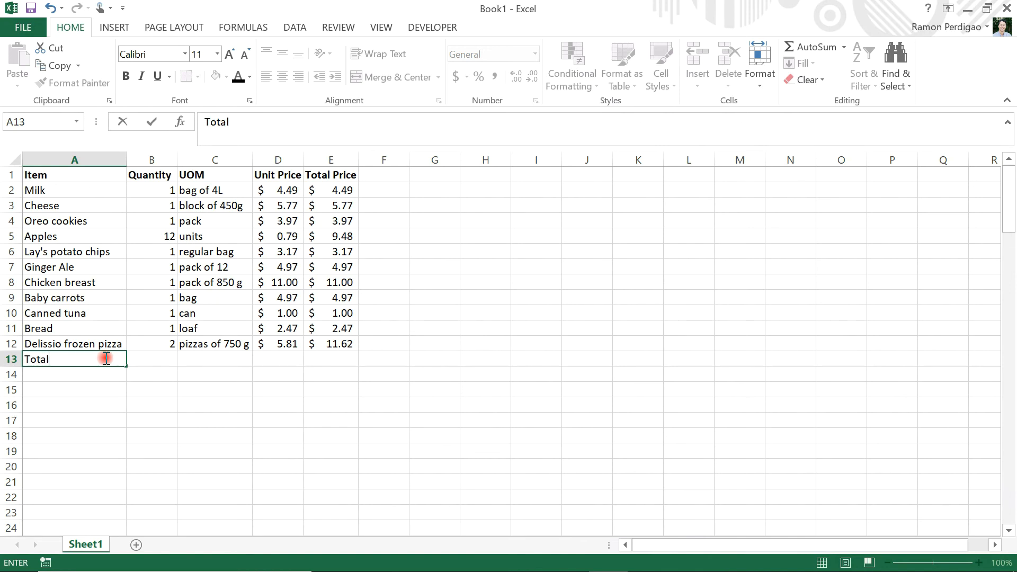
pyautogui.press('Tab')
pyautogui.click(98, 358)
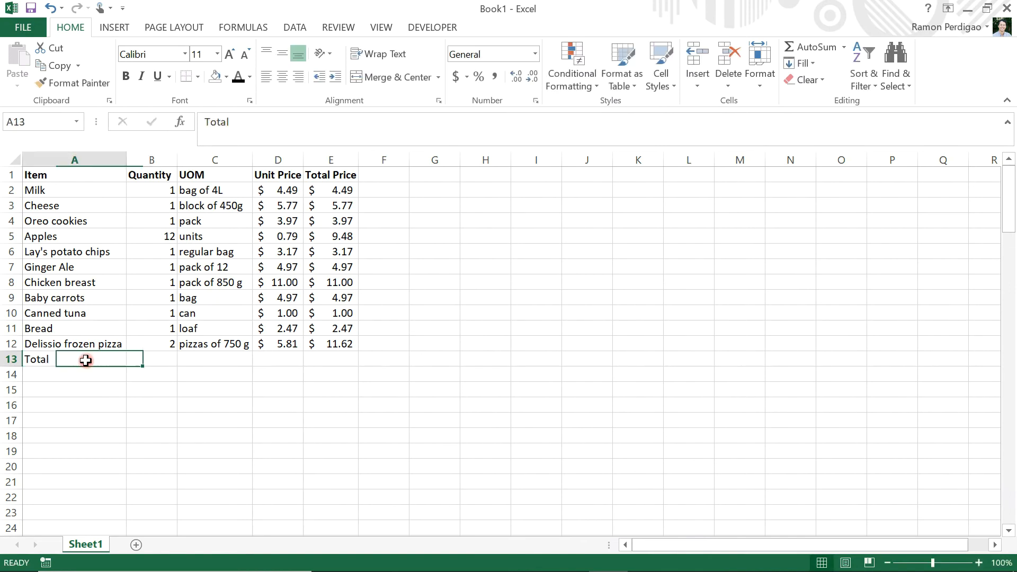
pyautogui.click(127, 77)
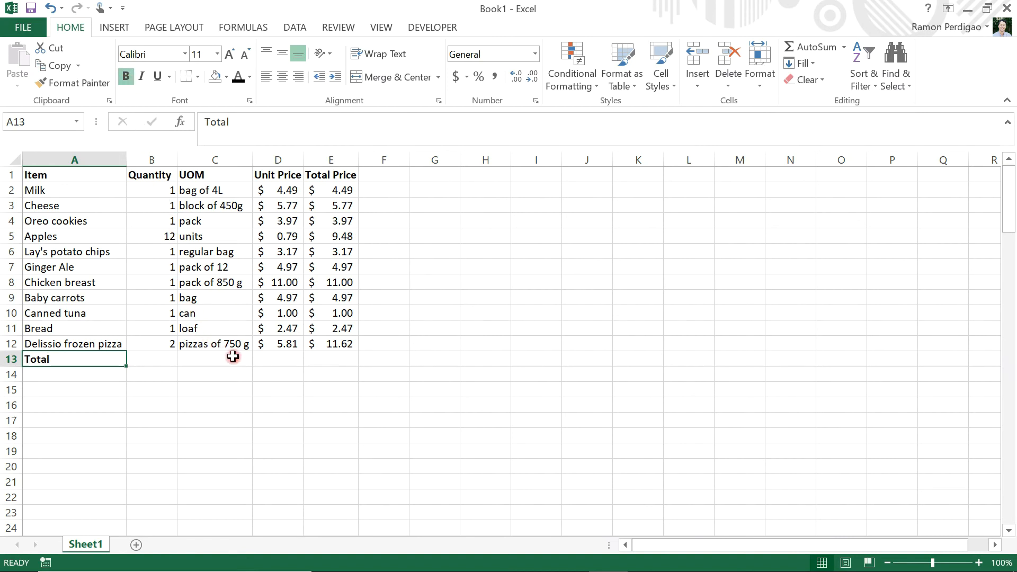
# Sum the total prices E2:E12 in cell E13 with AutoSum and make the result bold.
pyautogui.click(341, 358)
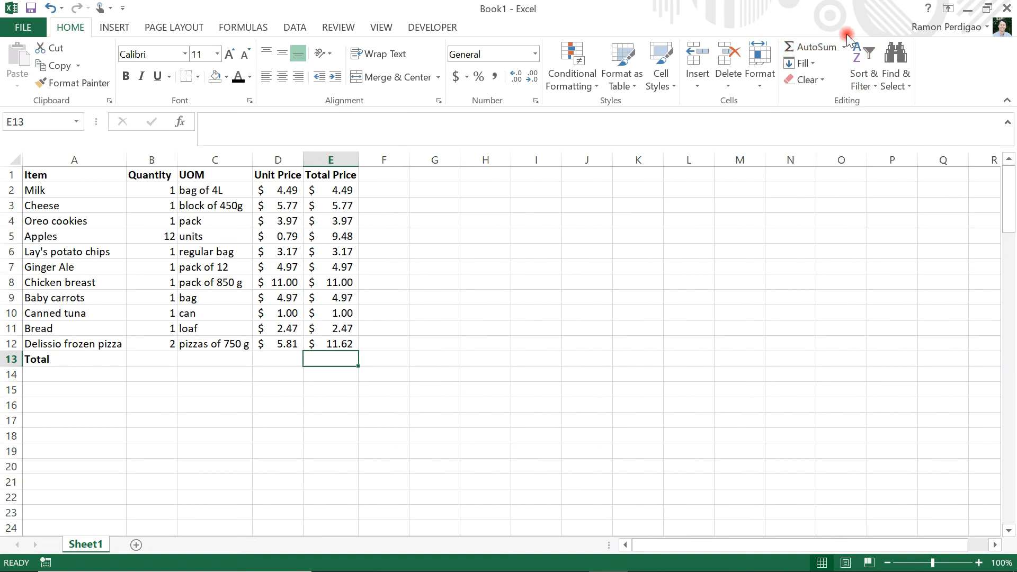
pyautogui.click(803, 44)
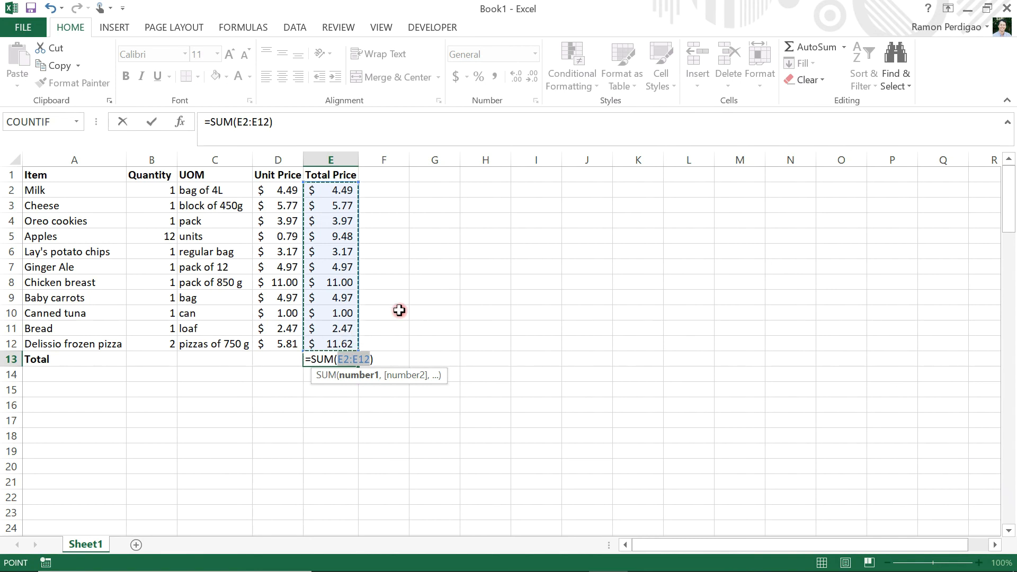
pyautogui.press('Return')
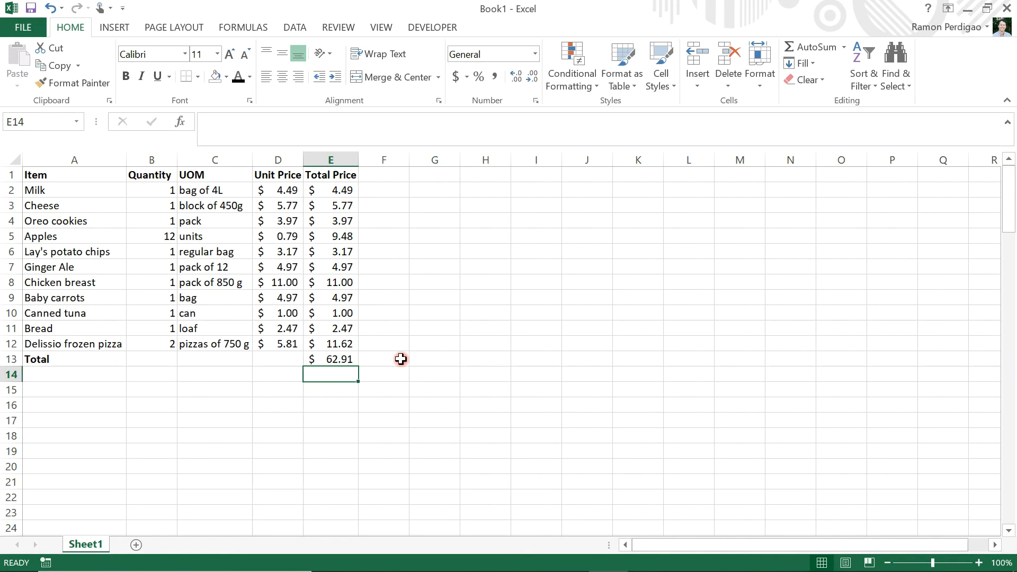
pyautogui.click(334, 359)
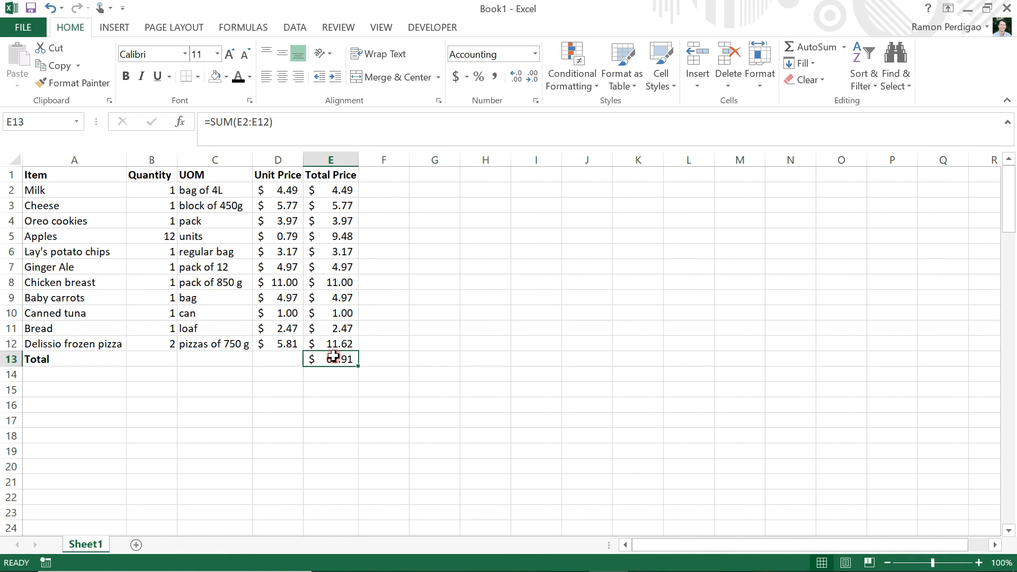
pyautogui.click(125, 75)
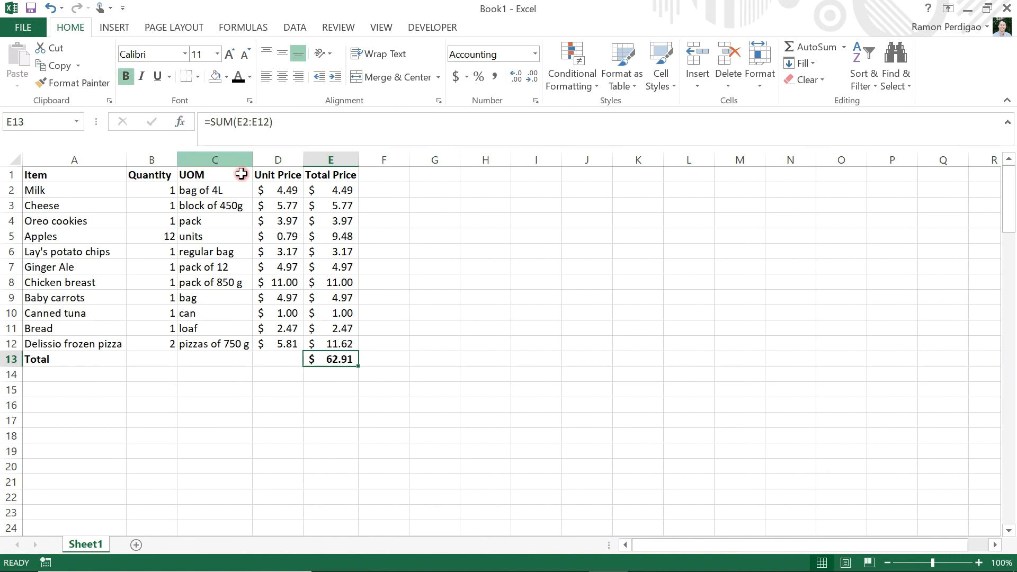
pyautogui.click(436, 169)
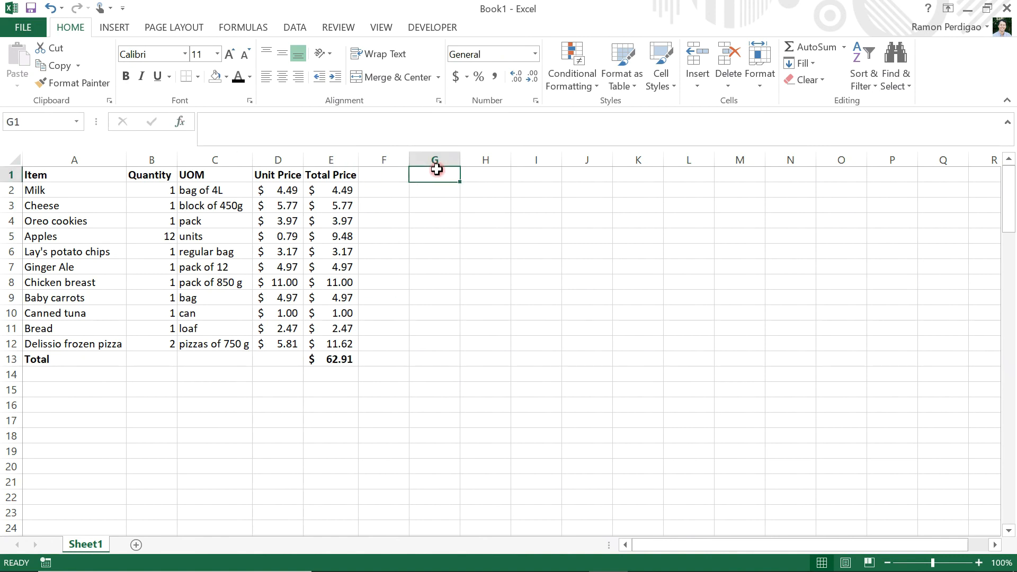